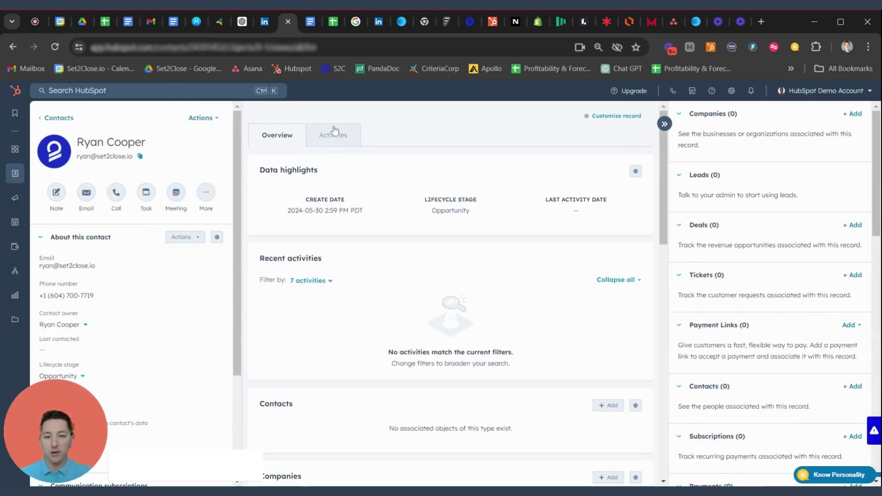
pyautogui.click(339, 143)
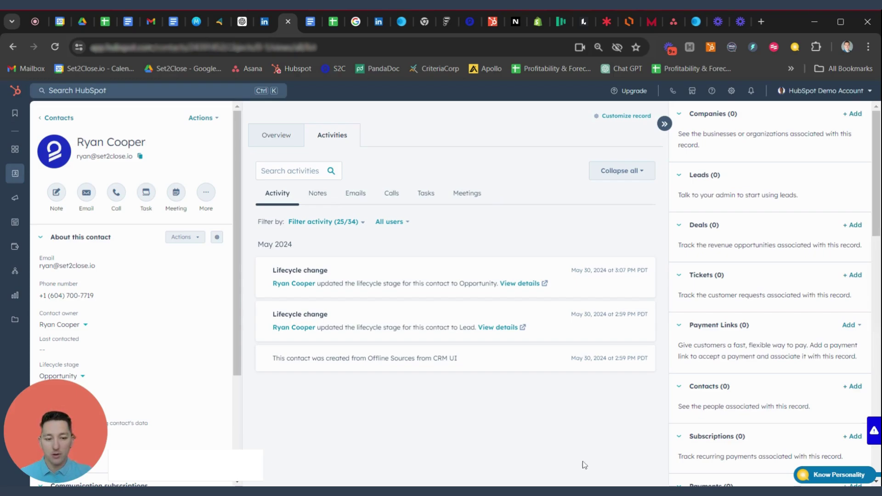
pyautogui.click(316, 195)
pyautogui.click(362, 198)
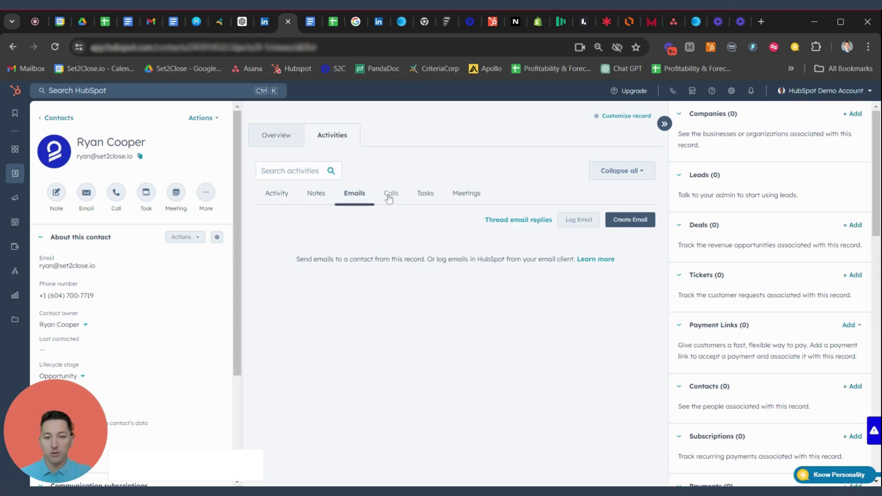
pyautogui.click(389, 198)
pyautogui.click(428, 198)
pyautogui.click(455, 206)
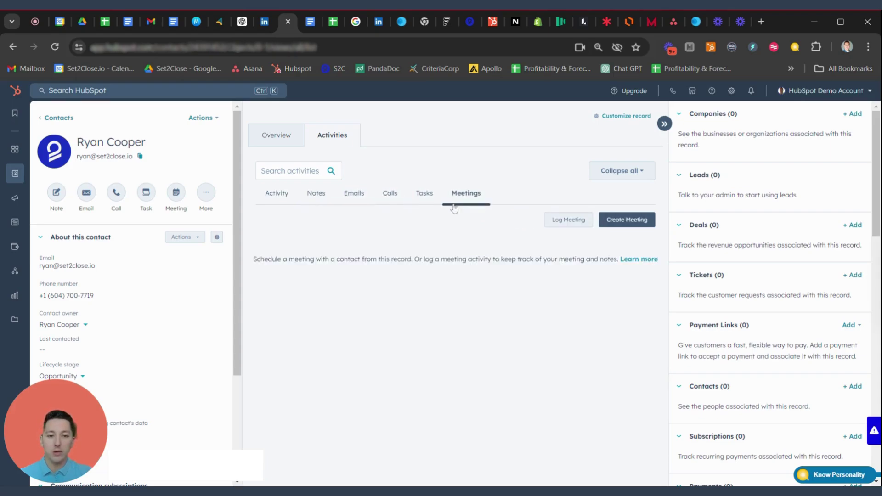
pyautogui.click(275, 194)
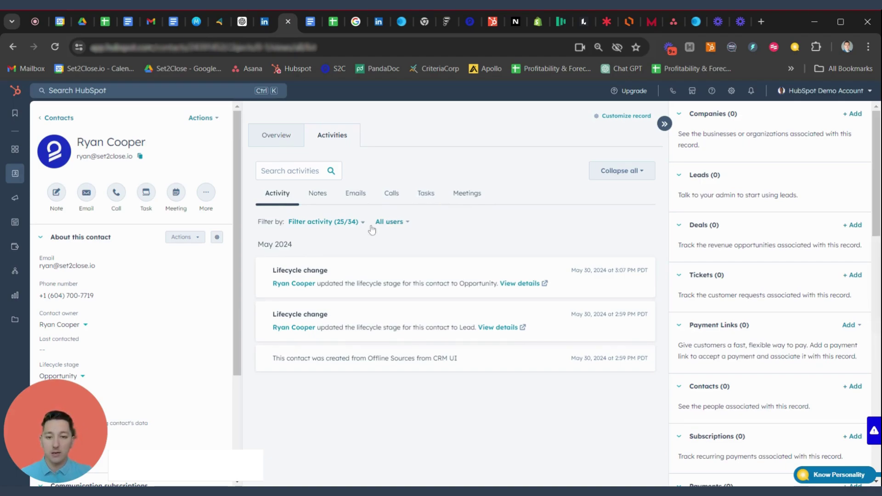
# Inspect the timeline's activity-type and All users filters, leaving both unchanged.
pyautogui.click(347, 221)
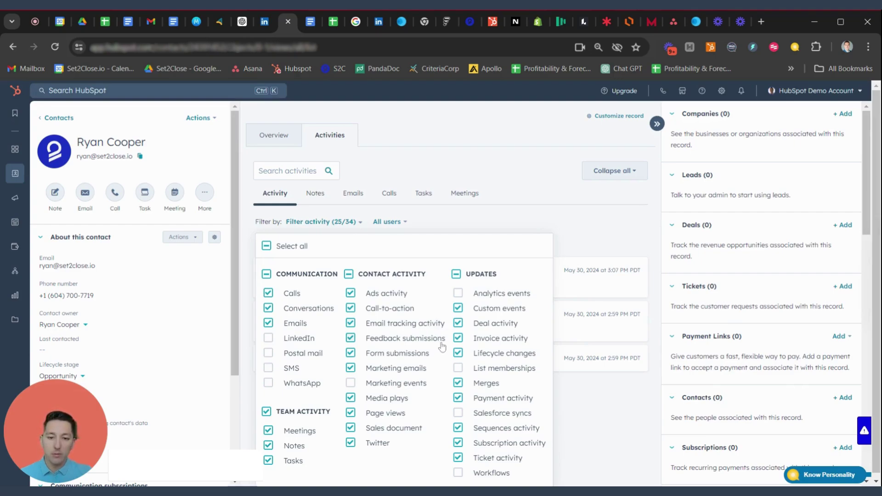
pyautogui.click(435, 220)
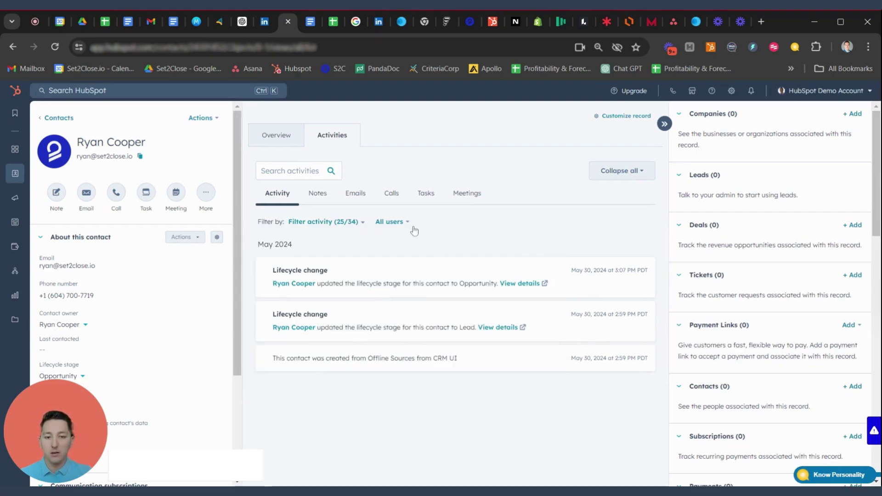
pyautogui.click(404, 228)
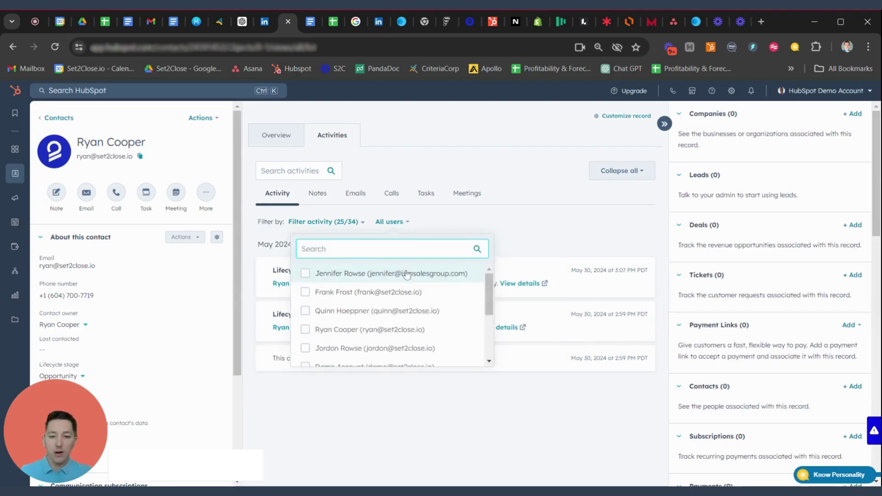
pyautogui.scroll(-3, 407, 276)
pyautogui.scroll(3, 408, 294)
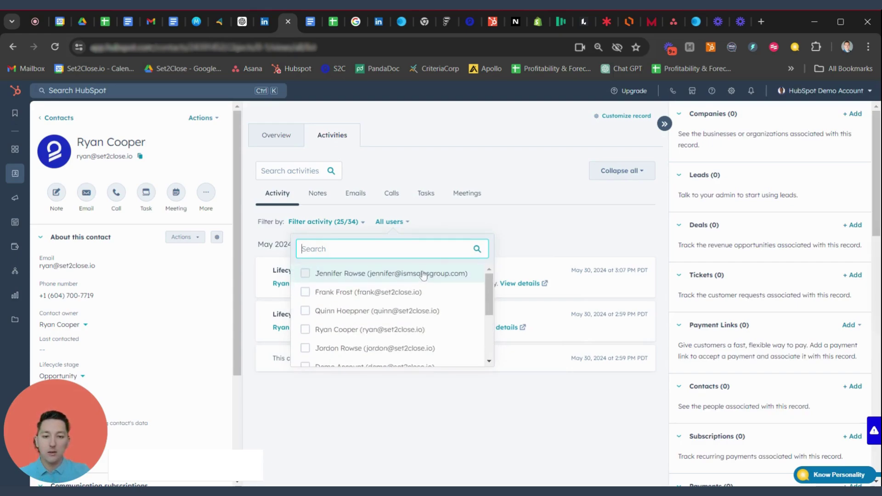
pyautogui.click(432, 224)
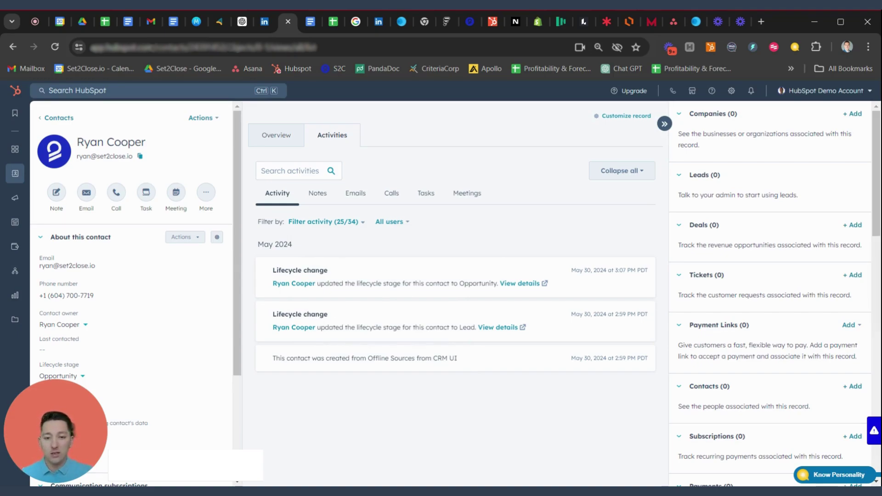
pyautogui.click(379, 222)
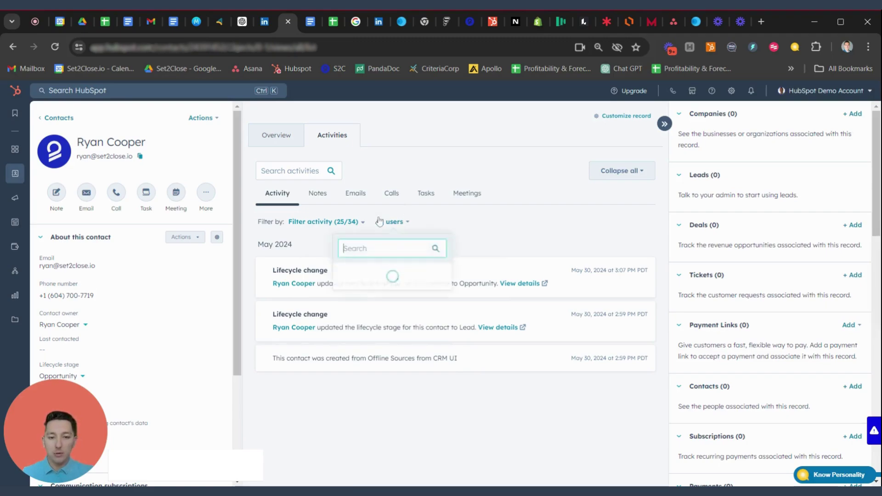
pyautogui.click(459, 152)
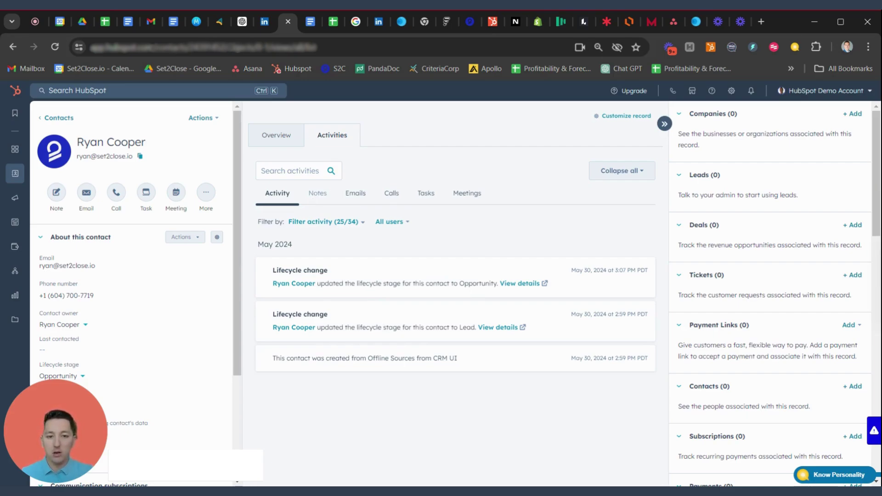
pyautogui.click(317, 193)
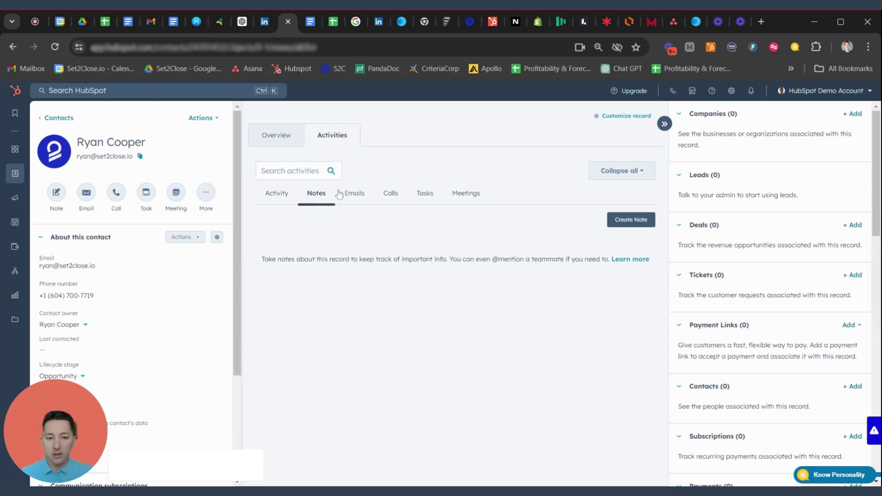
pyautogui.click(624, 221)
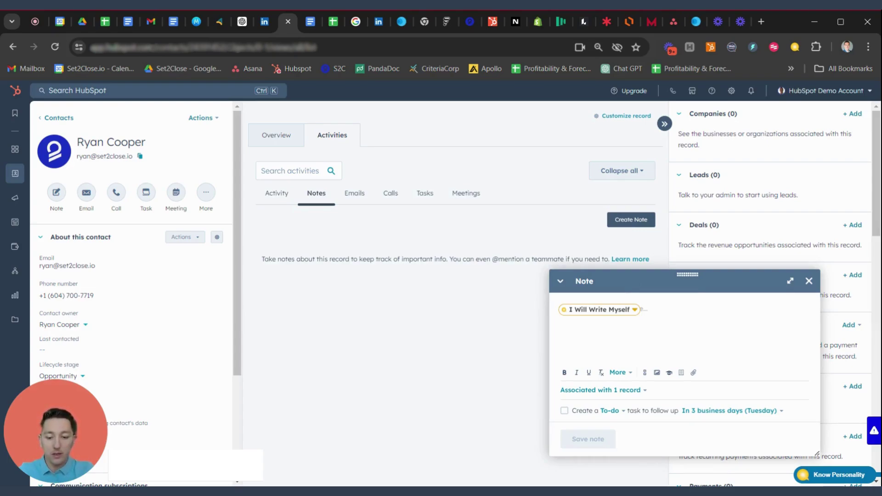
pyautogui.write('test note')
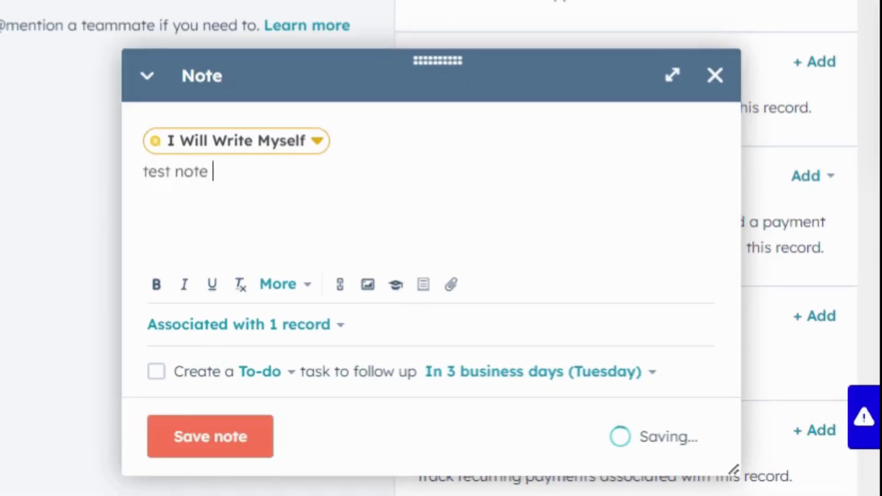
pyautogui.press('Return')
pyautogui.write('@jo')
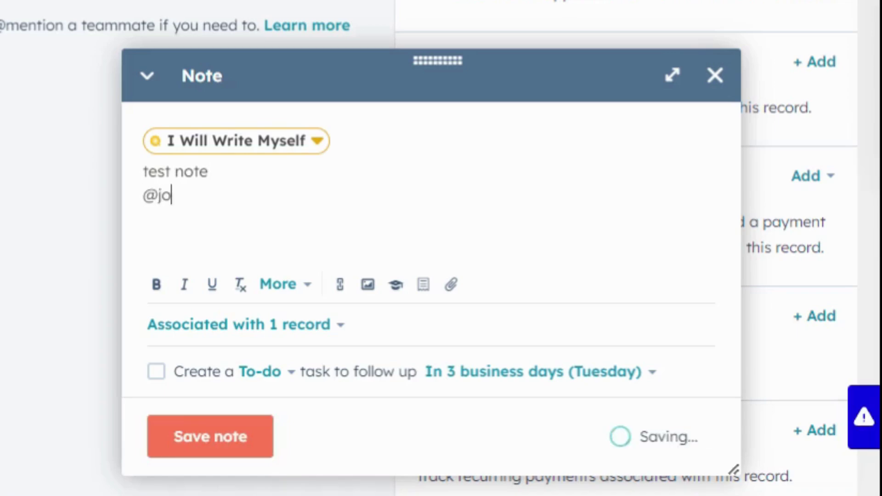
pyautogui.write('rdon')
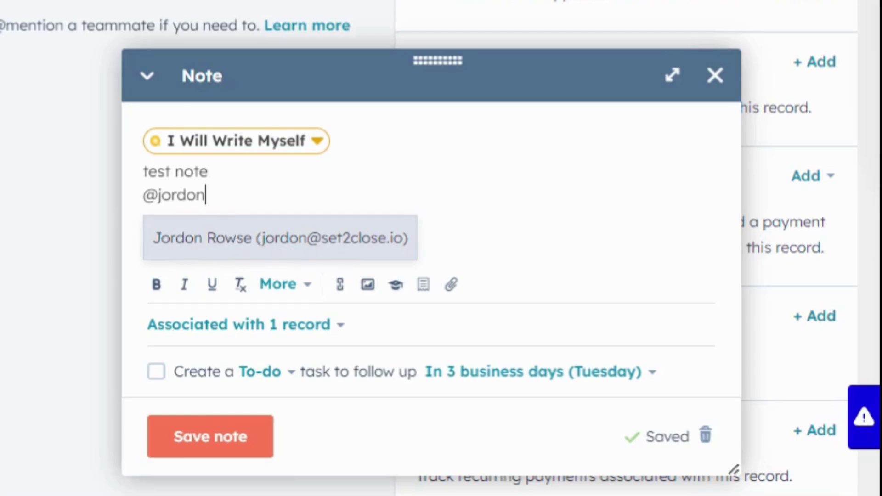
pyautogui.click(232, 235)
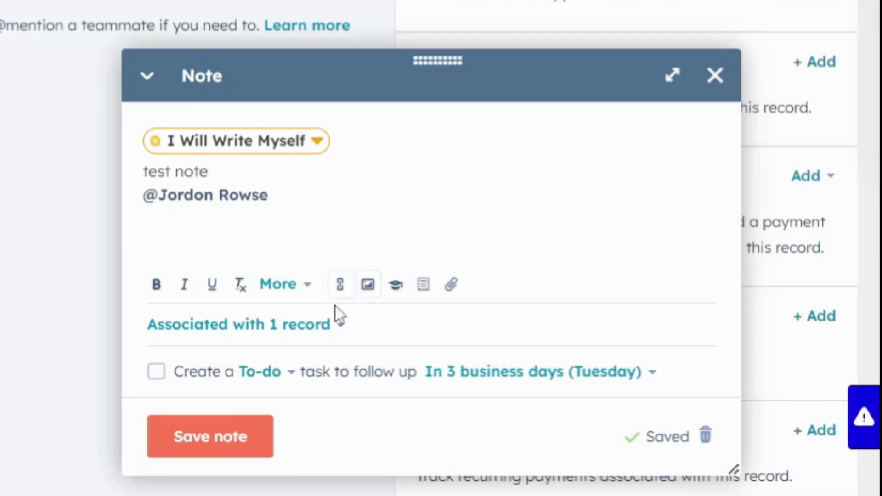
# Search the note's associations by name, link the sample contact, and save the note.
pyautogui.click(313, 327)
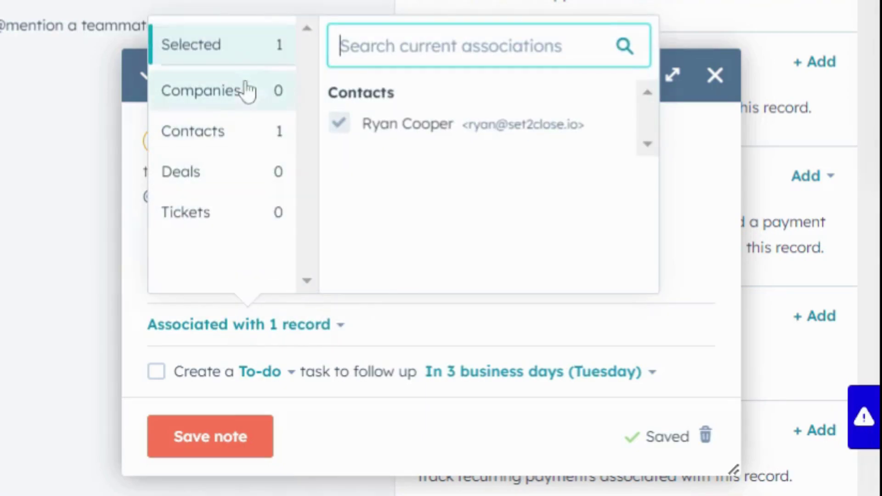
pyautogui.write('rb')
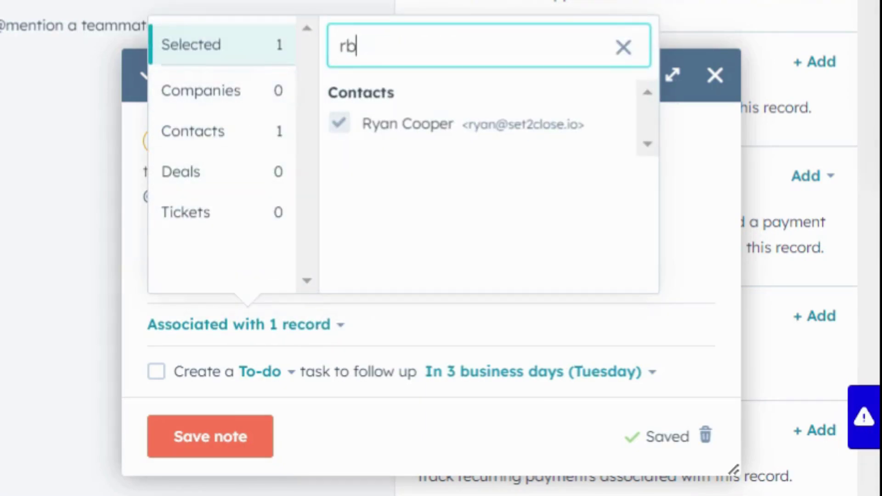
pyautogui.press('BackSpace')
pyautogui.press('BackSpace')
pyautogui.write('brian')
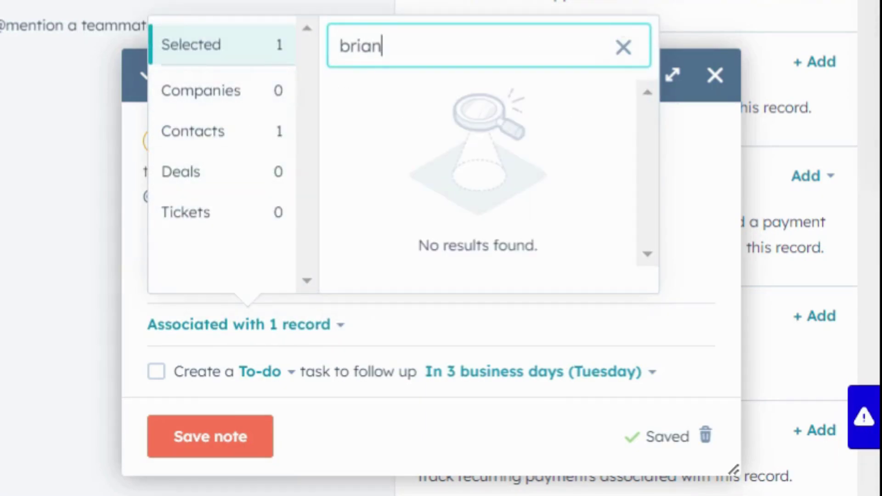
pyautogui.click(250, 94)
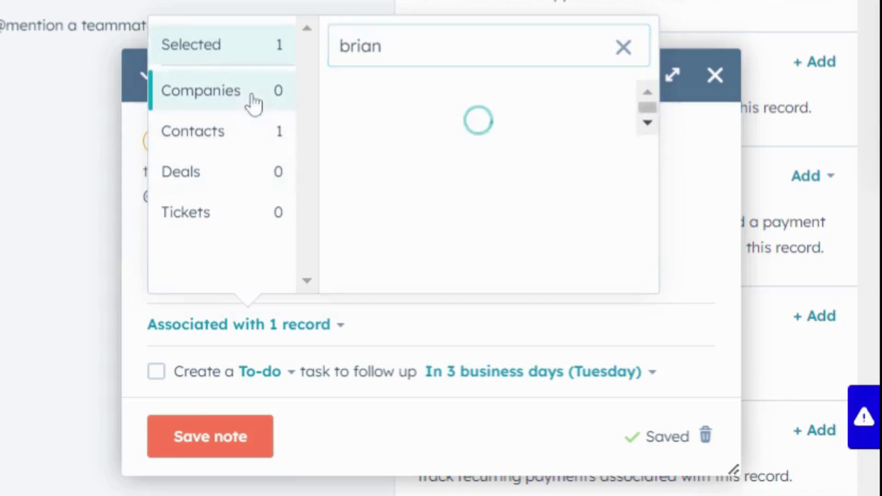
pyautogui.click(243, 133)
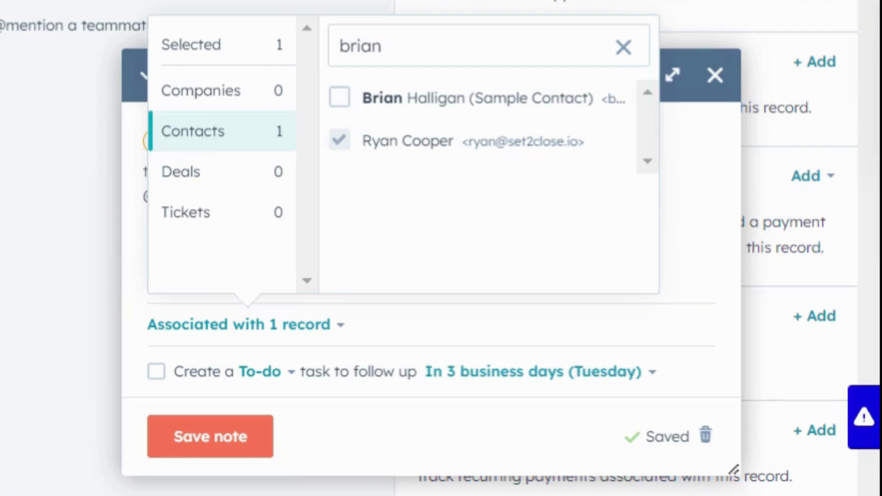
pyautogui.moveTo(339, 139)
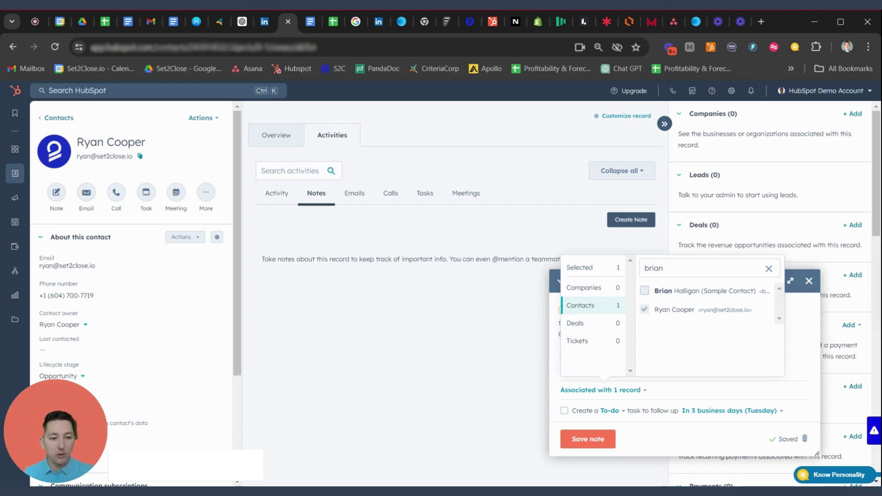
pyautogui.click(645, 290)
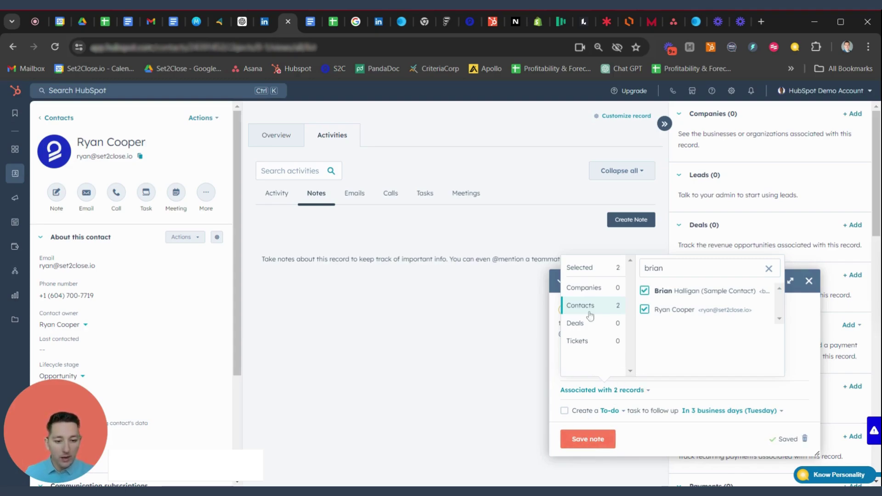
pyautogui.click(586, 439)
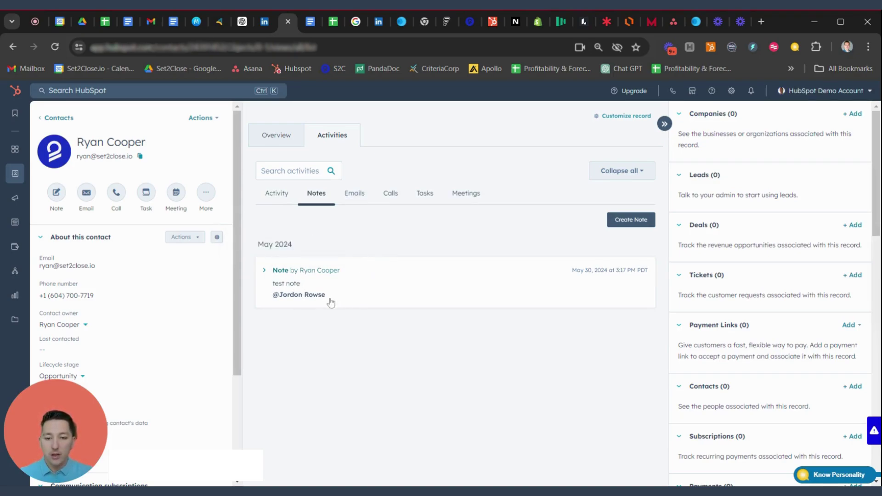
# Switch to the contact's Emails activity and discard a started email log.
pyautogui.click(356, 194)
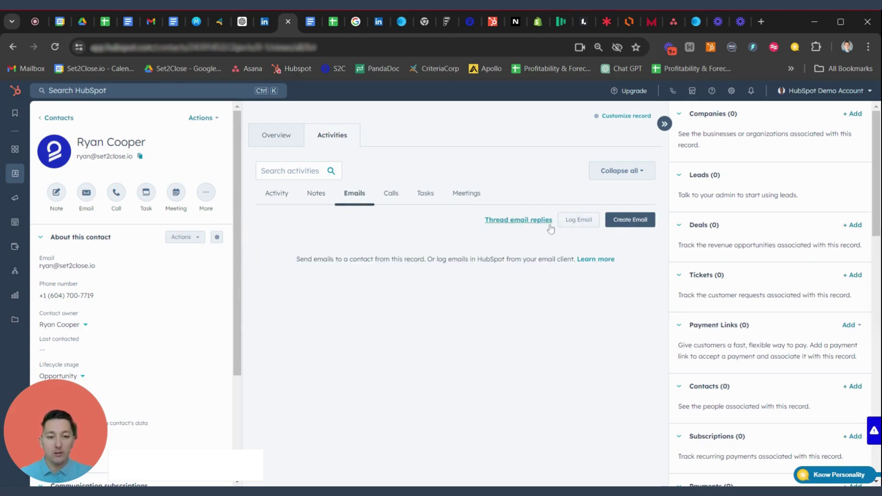
pyautogui.click(578, 220)
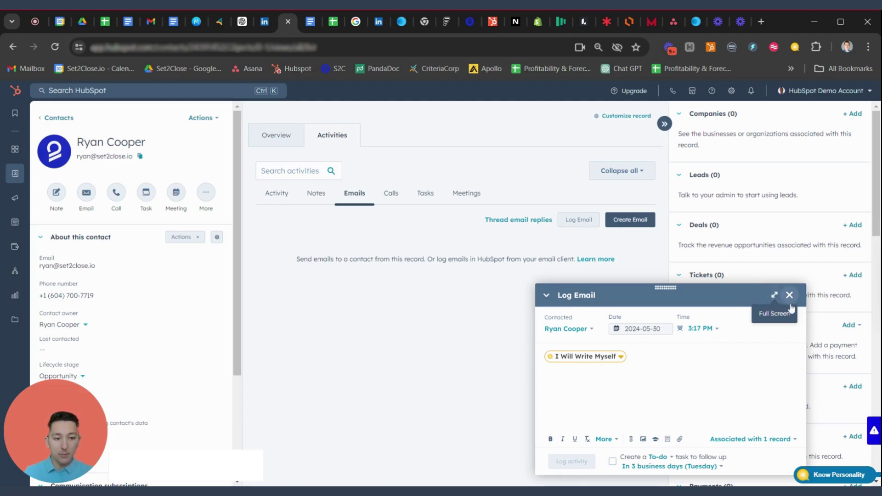
pyautogui.click(789, 295)
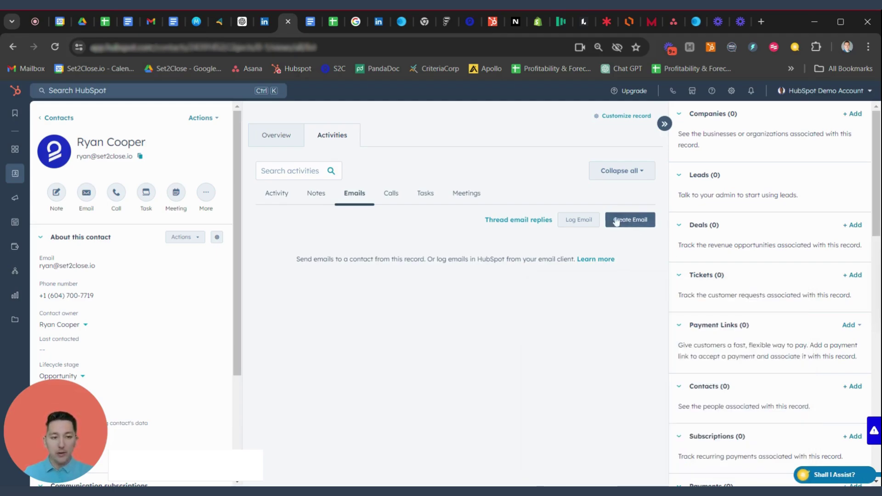
# Dismiss the 'Save time in HubSpot' modal and the Connect Inbox popup from a new email.
pyautogui.click(639, 220)
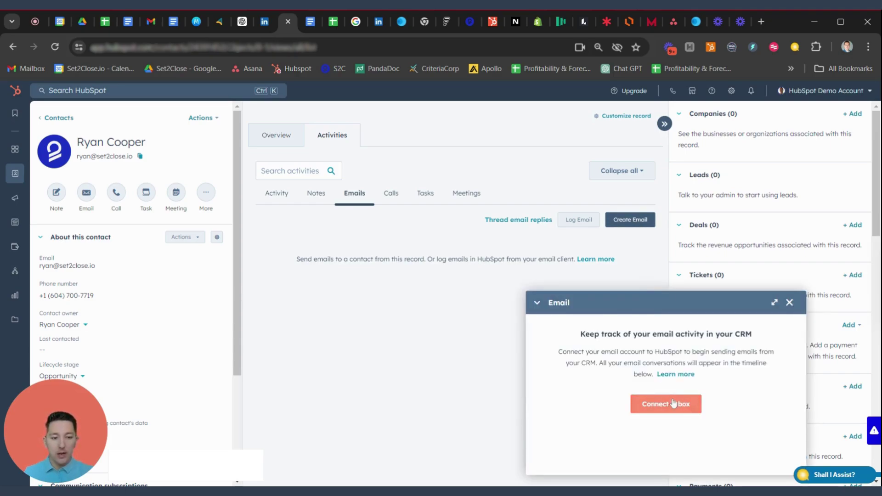
pyautogui.click(668, 405)
pyautogui.click(663, 406)
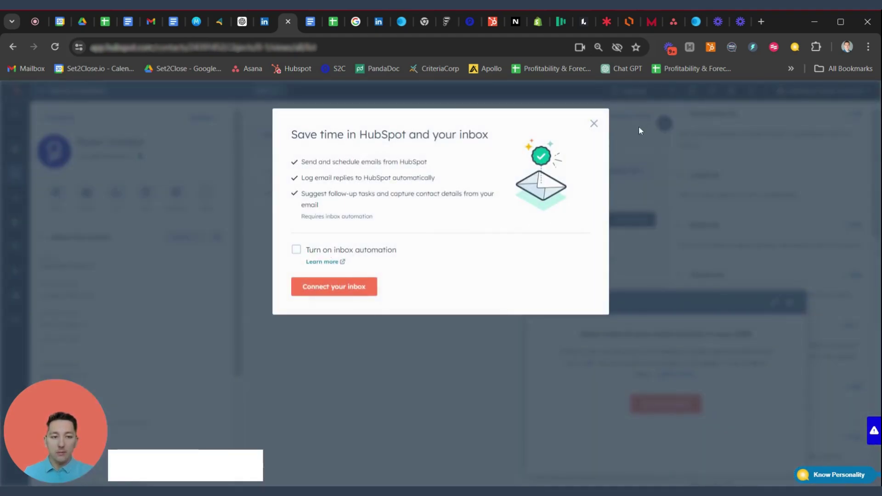
pyautogui.click(594, 123)
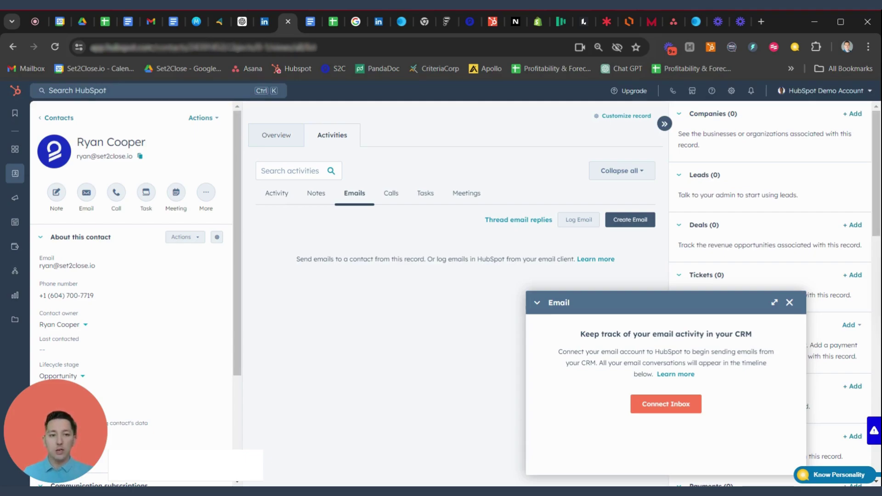
pyautogui.click(789, 302)
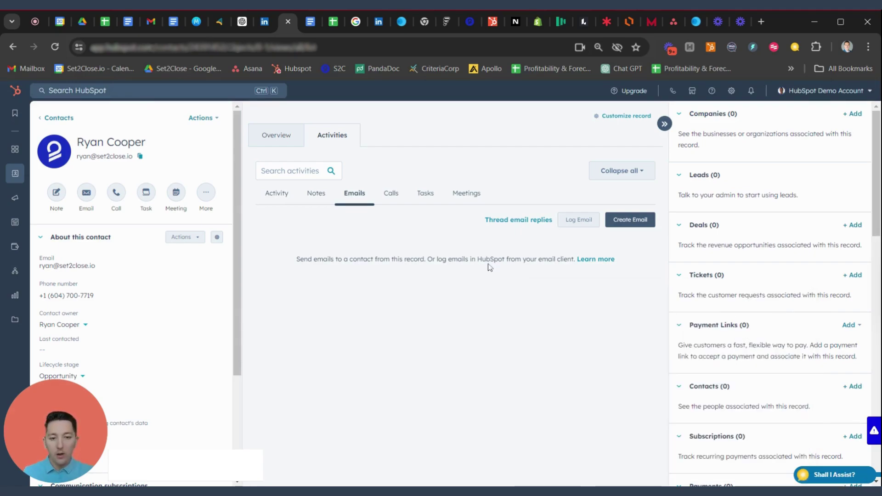
# Show the contact's Calls activity, which has no logged calls yet.
pyautogui.click(399, 199)
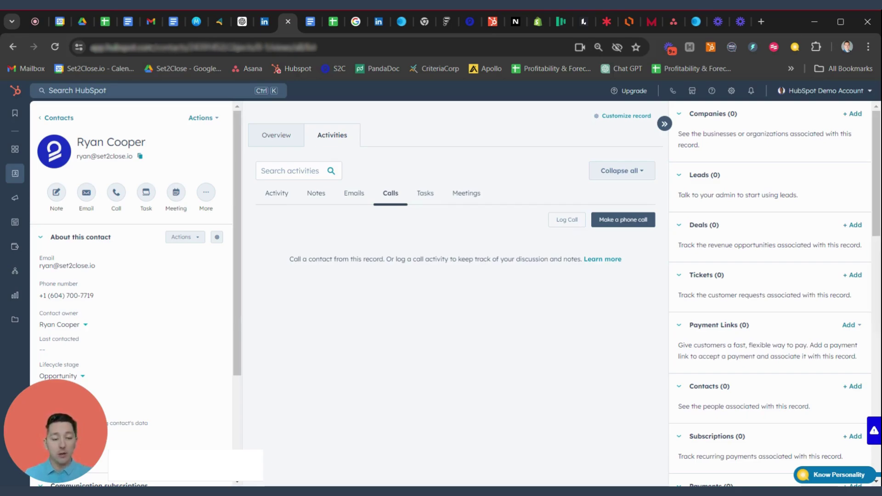
# Start logging a call with outcome Connected and direction Outbound.
pyautogui.click(564, 224)
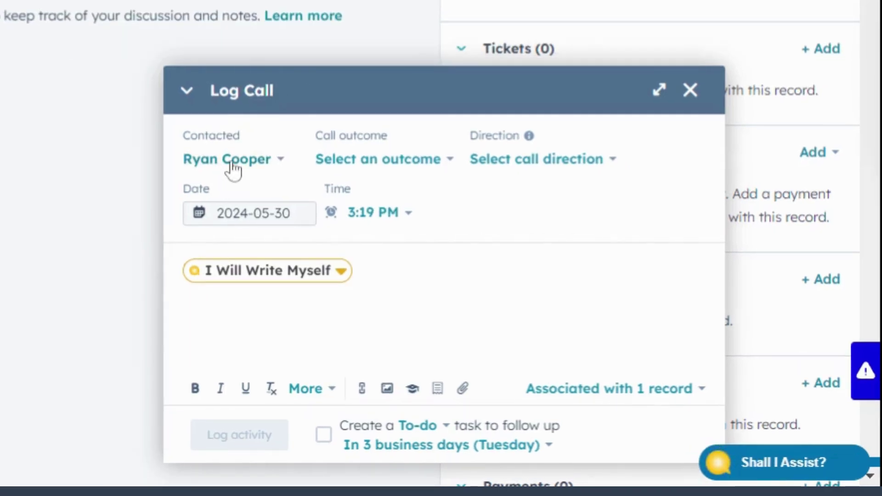
pyautogui.click(570, 329)
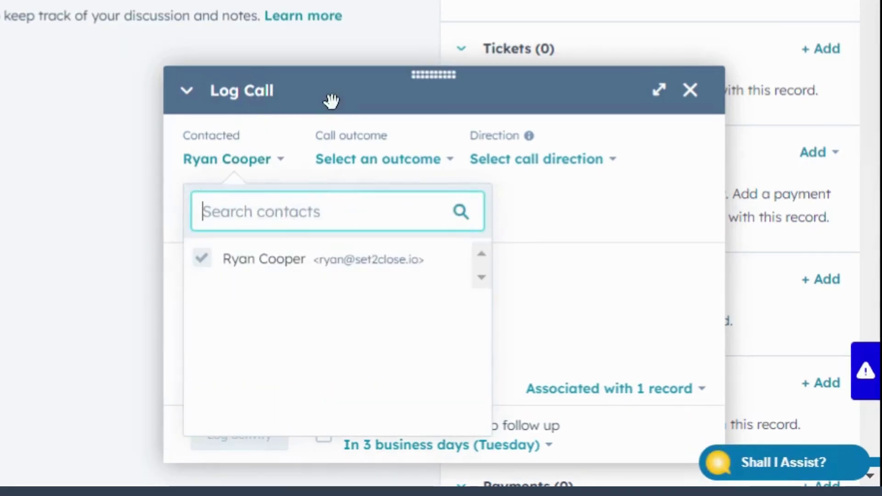
pyautogui.click(388, 165)
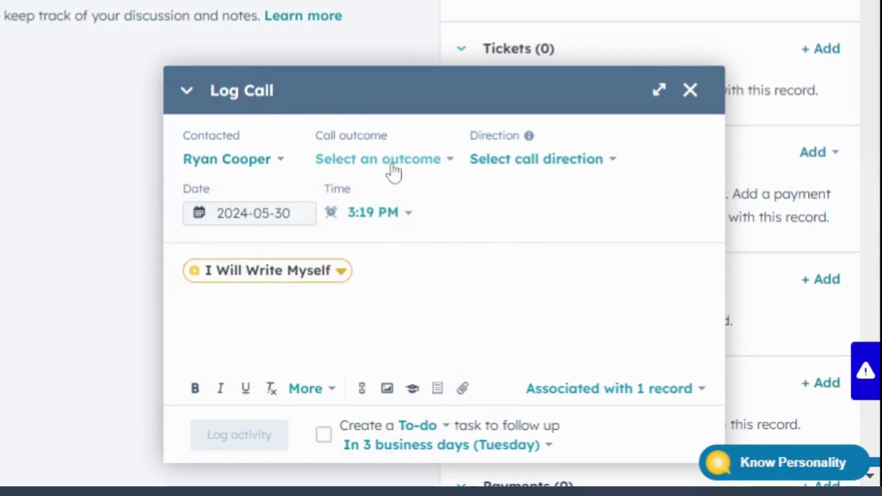
pyautogui.click(389, 165)
pyautogui.click(384, 251)
pyautogui.click(524, 168)
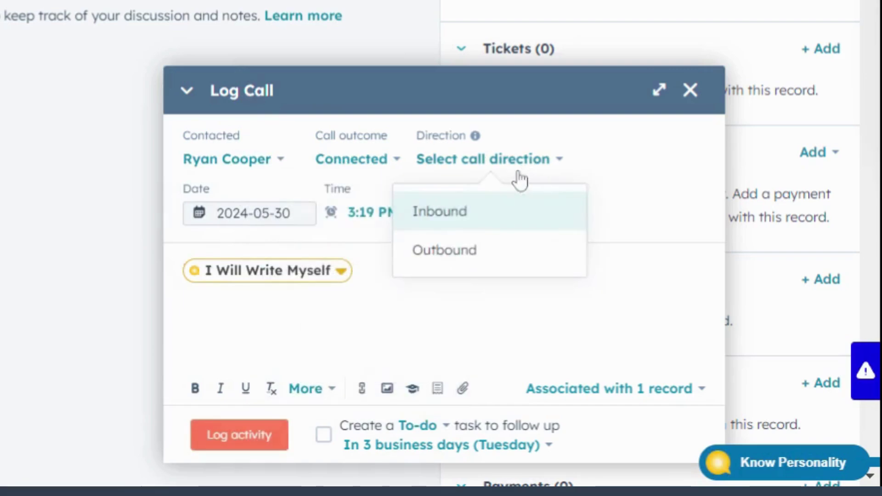
pyautogui.click(510, 251)
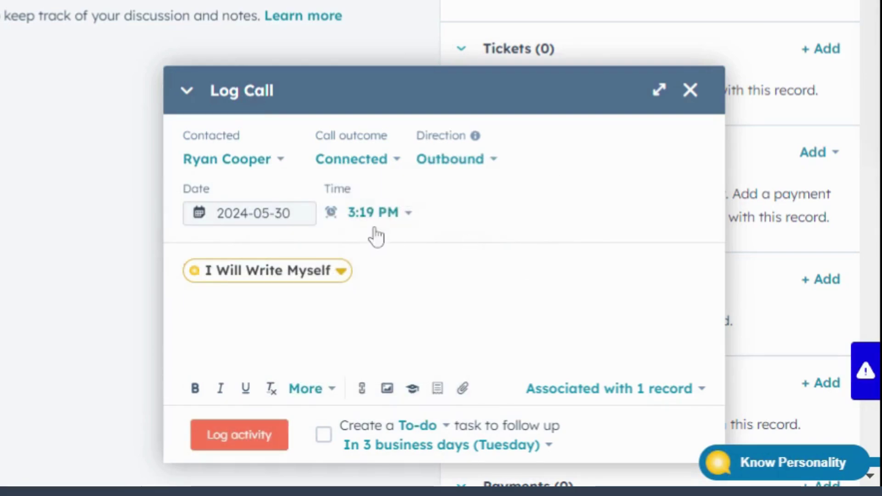
# Add a follow-up Call task due In 1 week (June 6), note 'Test note', and log the call.
pyautogui.click(275, 307)
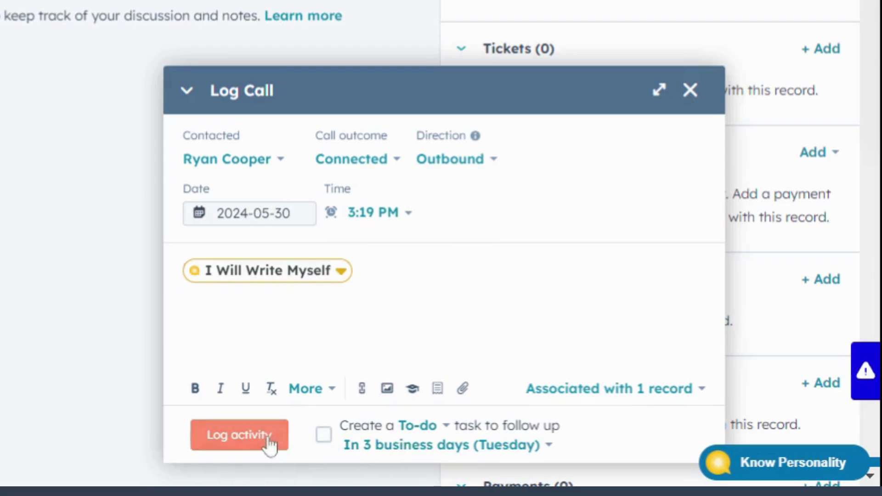
pyautogui.click(404, 447)
pyautogui.click(416, 299)
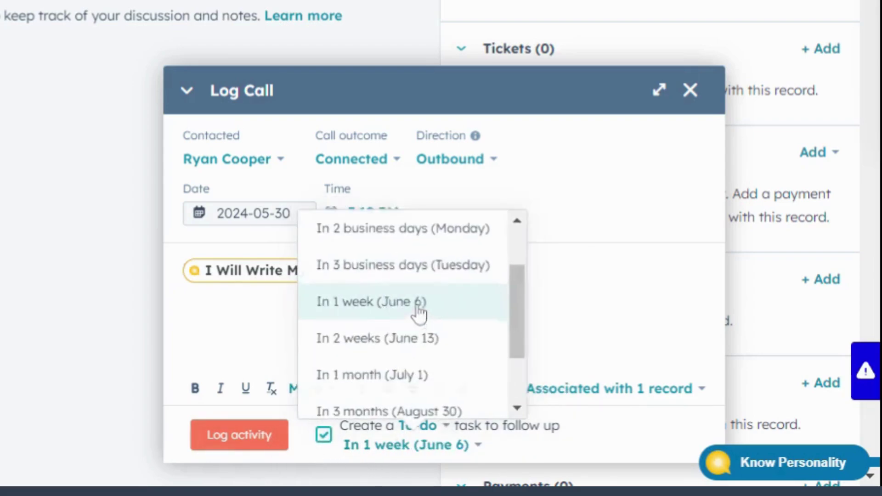
pyautogui.click(419, 427)
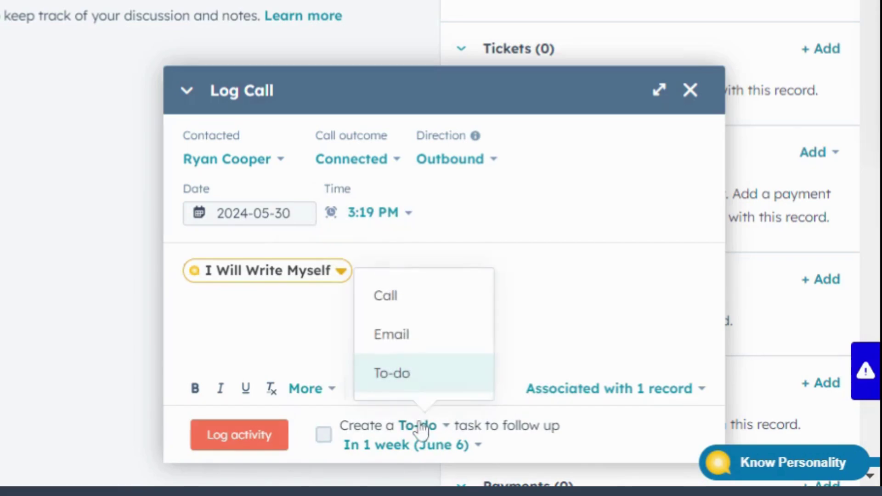
pyautogui.click(397, 307)
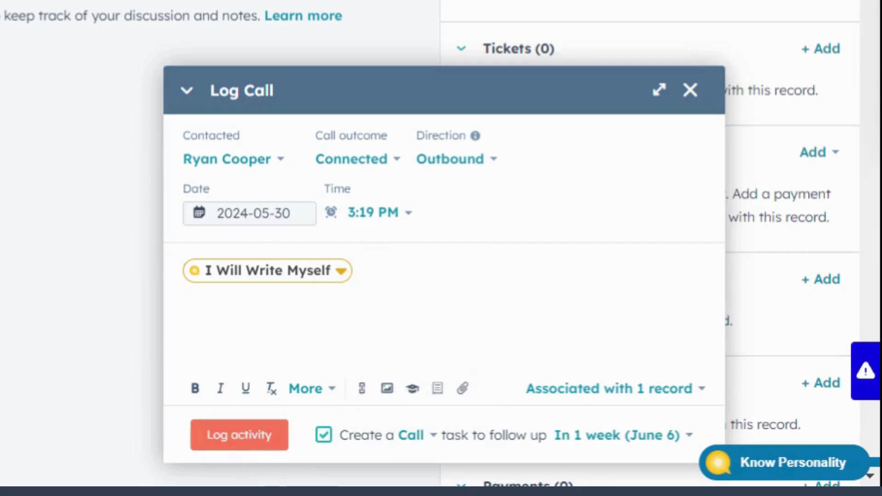
pyautogui.click(274, 316)
pyautogui.write('Test note')
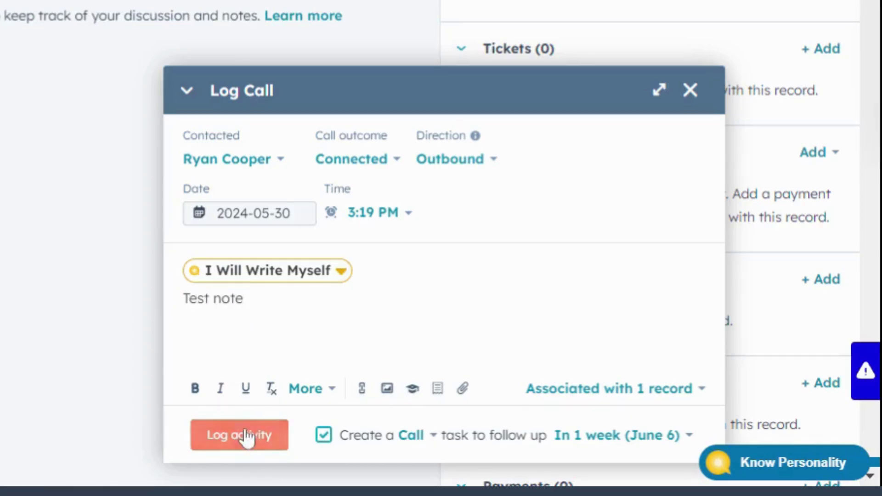
pyautogui.click(250, 436)
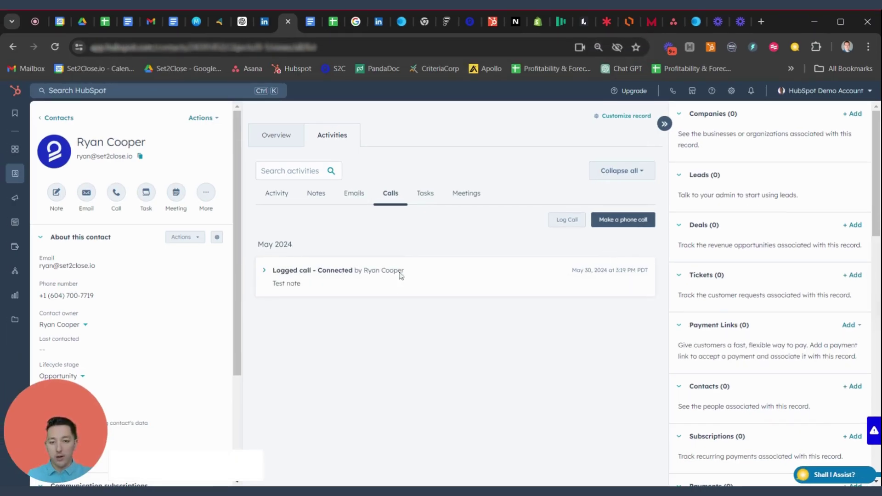
# Review the follow-up call task due June 6 on the timeline, then filter to Tasks.
pyautogui.click(274, 196)
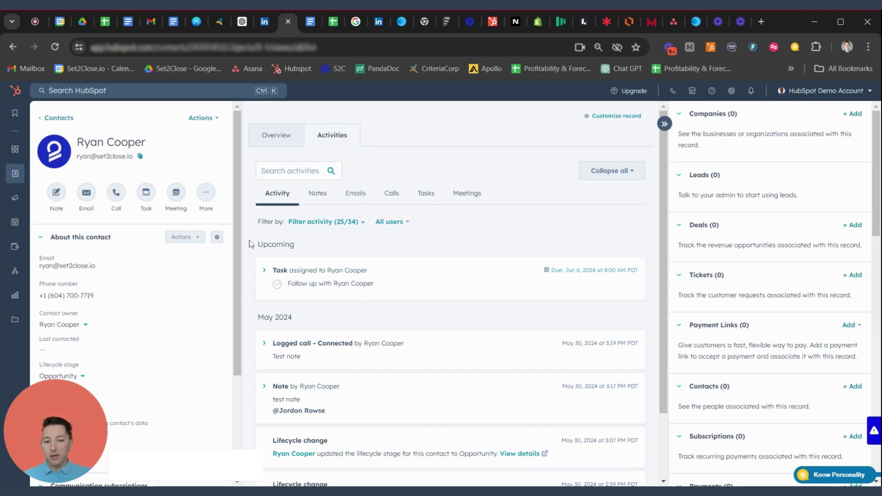
pyautogui.click(265, 271)
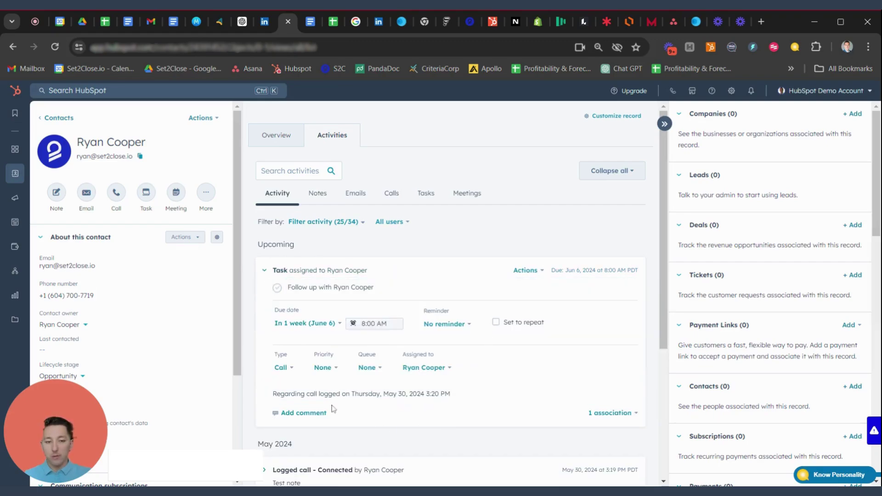
pyautogui.click(265, 271)
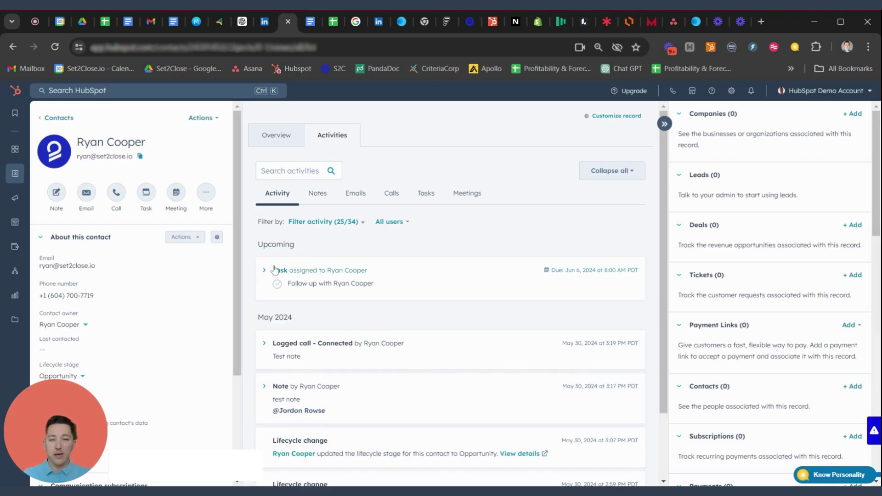
pyautogui.click(426, 193)
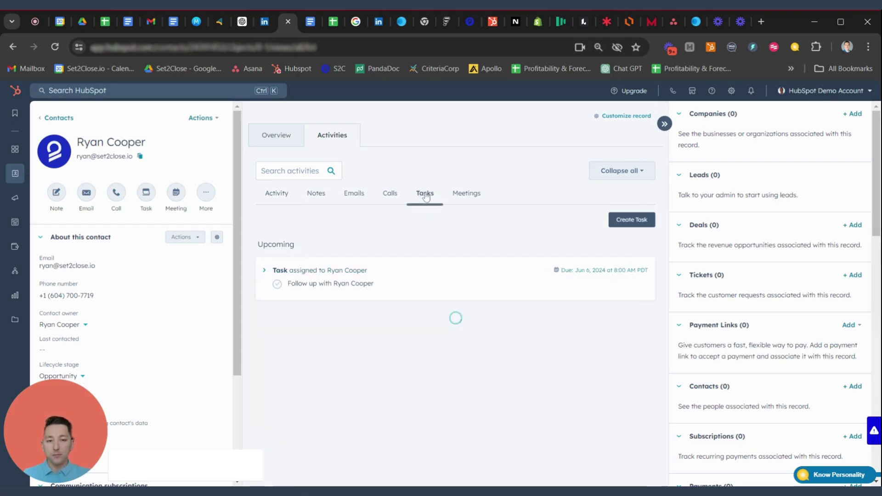
# Discard an unfinished new task and switch to the contact's Meetings activity.
pyautogui.click(622, 228)
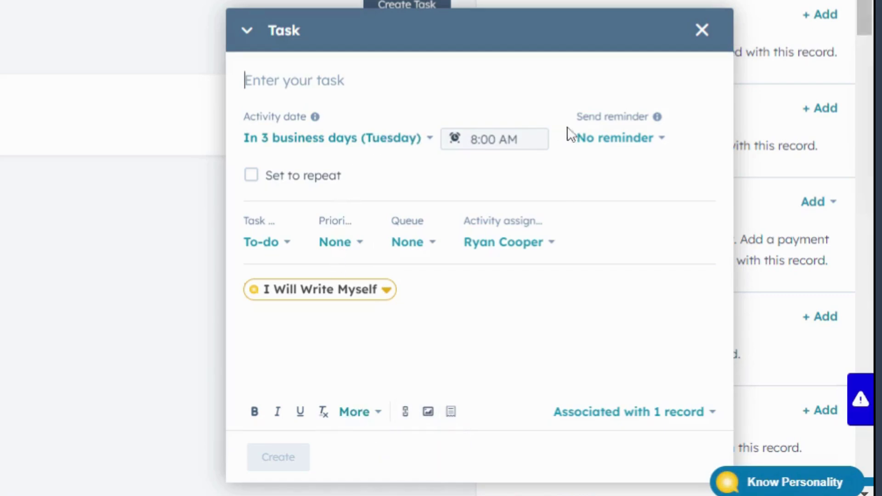
pyautogui.click(281, 246)
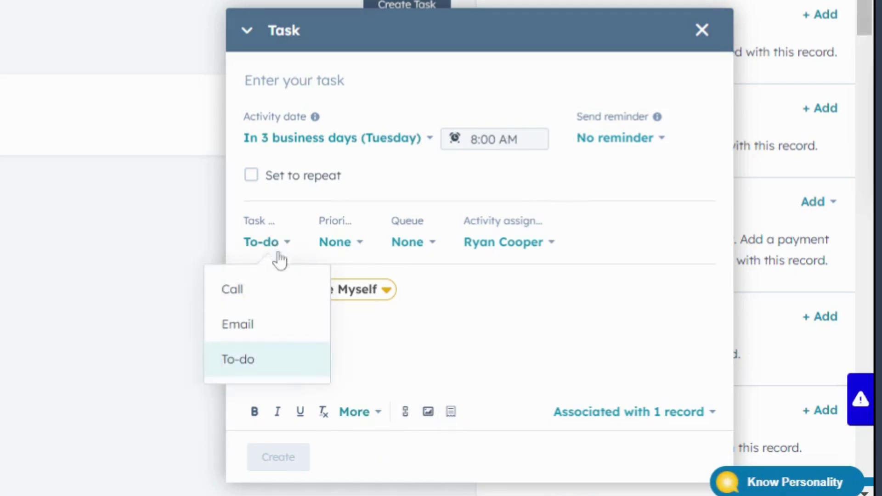
pyautogui.click(703, 32)
pyautogui.click(473, 198)
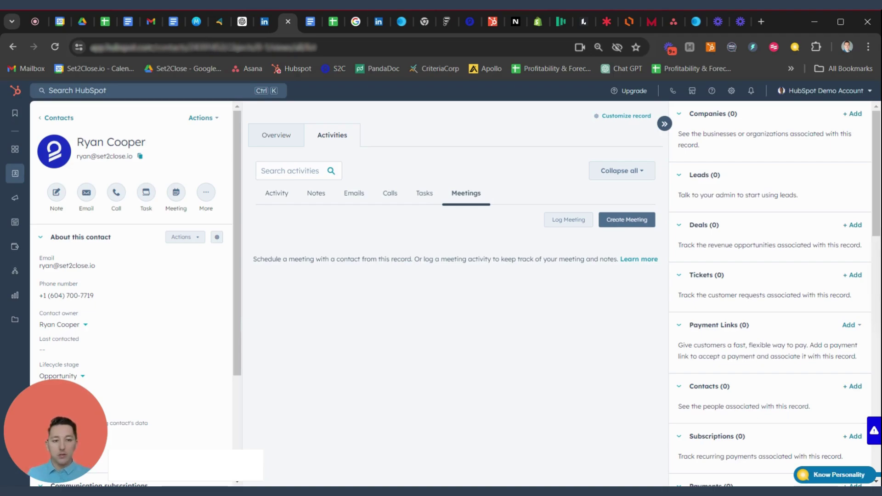
# Log a 15-minute meeting on 2024-05-30 with the note 'Test Note'.
pyautogui.click(568, 221)
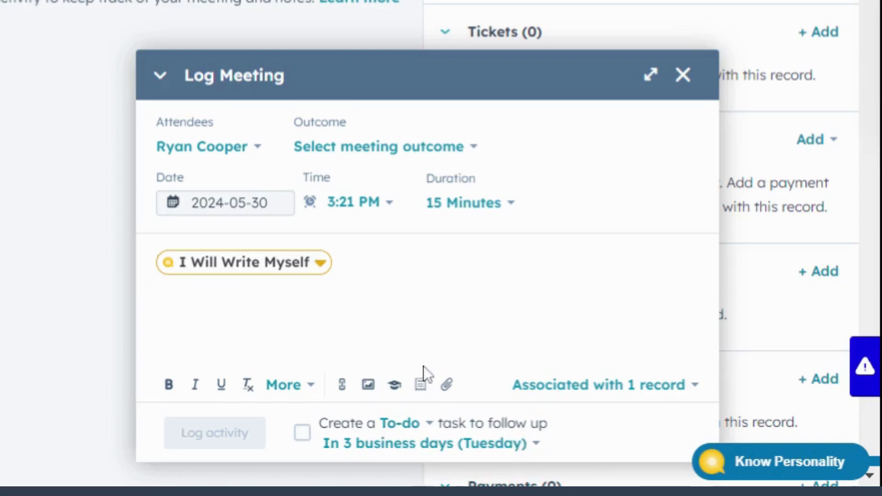
pyautogui.write('Test Note')
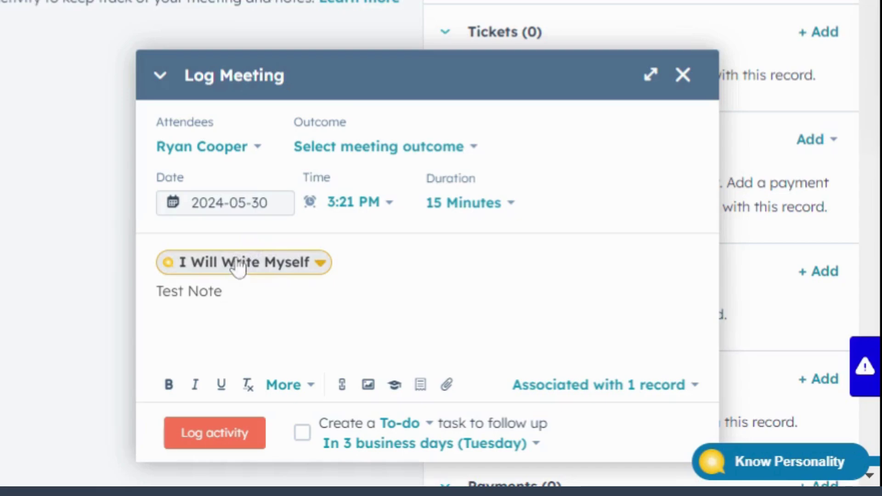
pyautogui.click(221, 444)
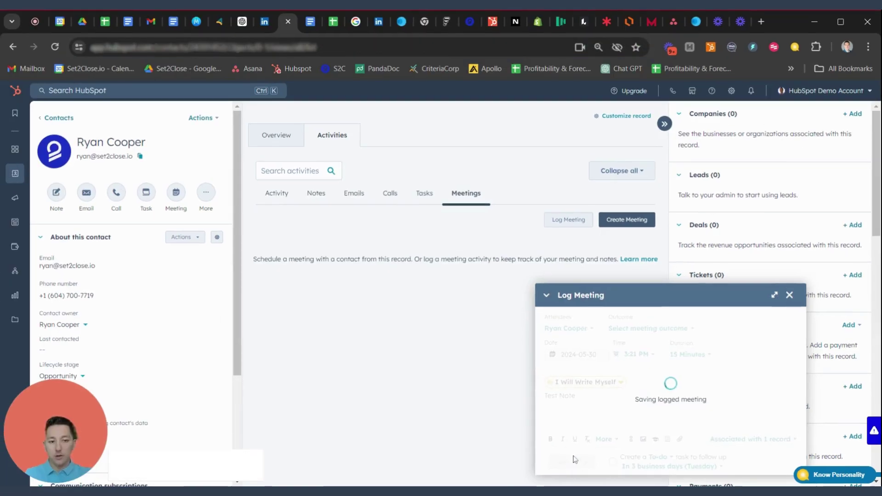
# Return to the full Activity timeline and check the logged 'Test Note' meeting details.
pyautogui.click(269, 195)
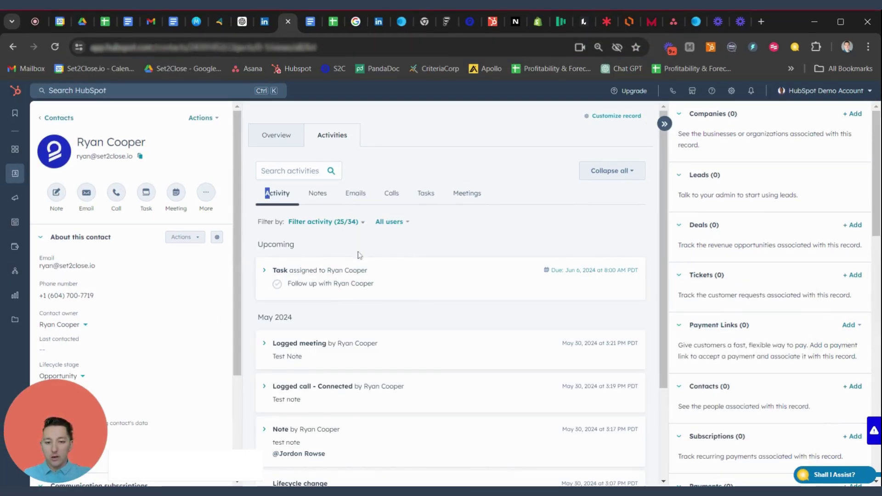
pyautogui.scroll(-3, 322, 275)
pyautogui.click(266, 221)
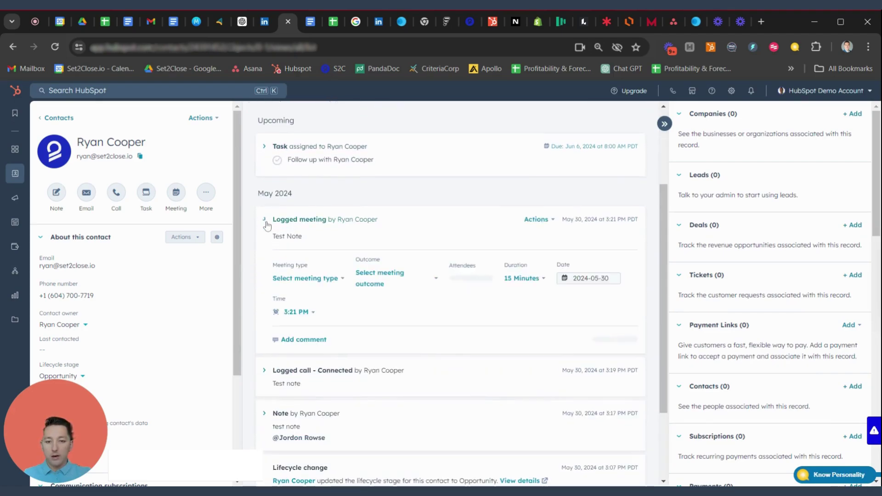
pyautogui.click(265, 222)
pyautogui.scroll(3, 329, 233)
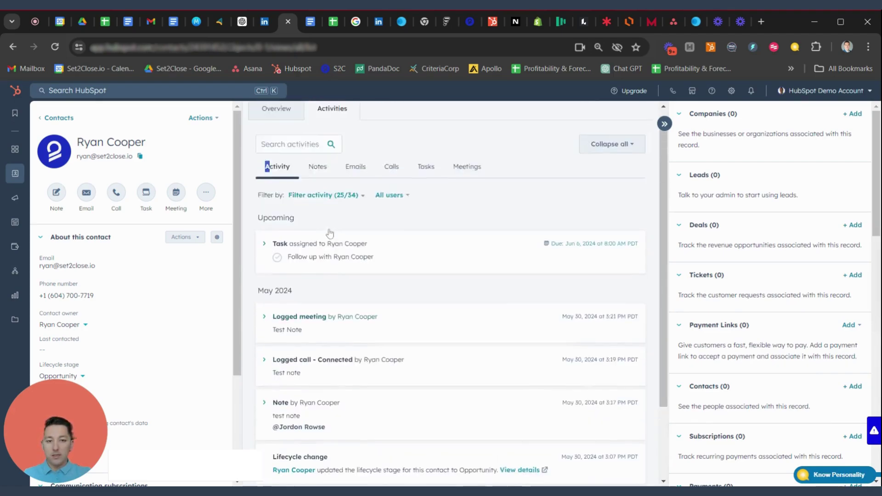
pyautogui.scroll(1, 330, 233)
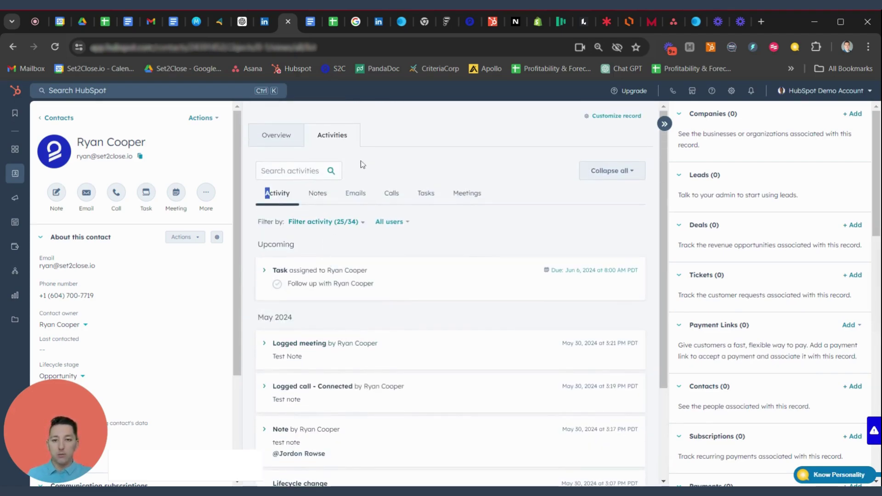